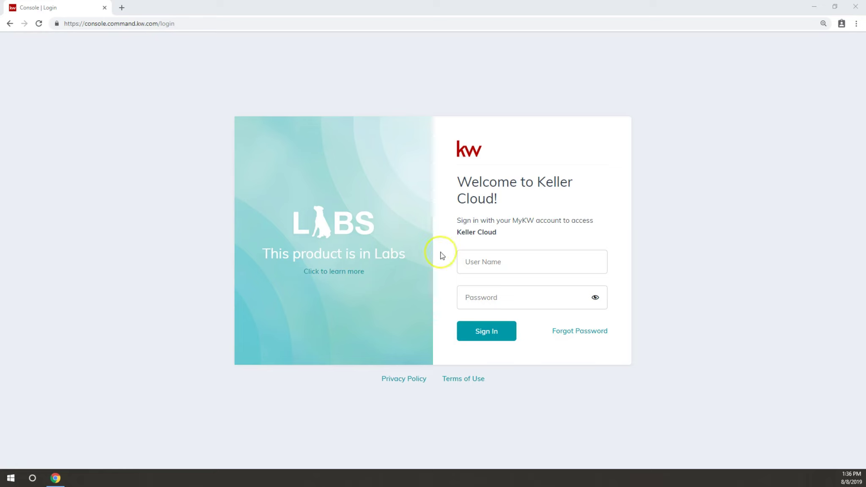
Sign in and go to Lead Accelerator's Social Posts calendar for this week.
left_click(486, 262)
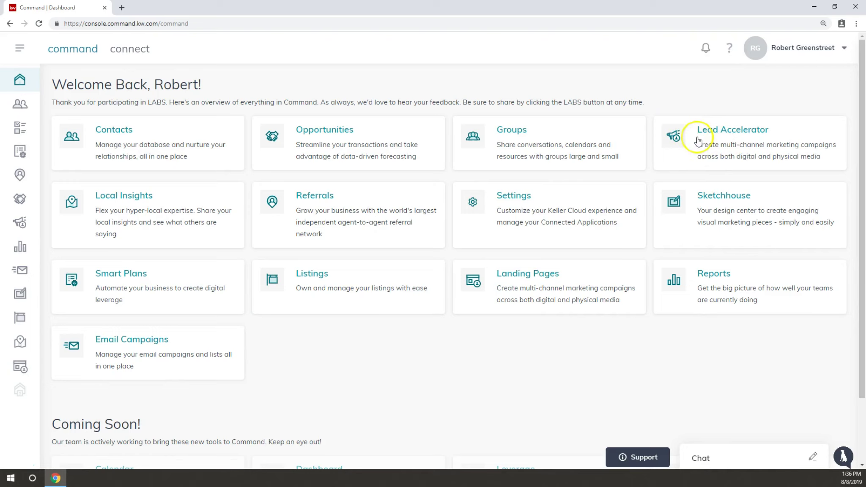
left_click(20, 225)
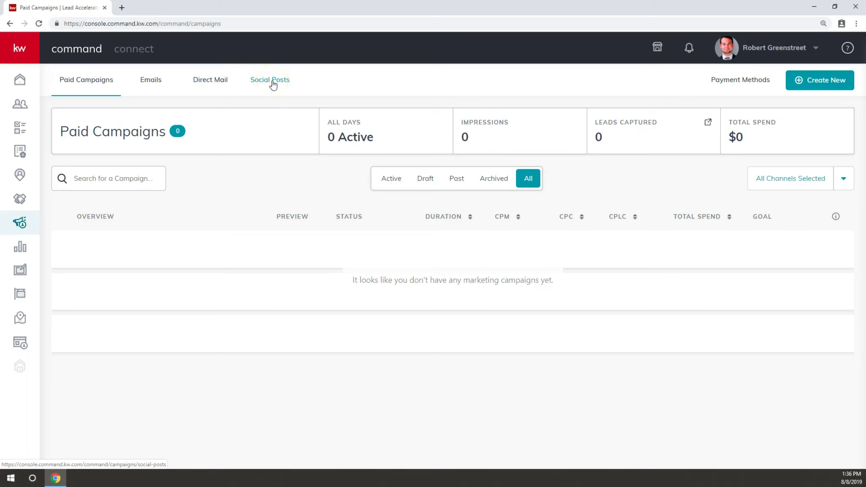
left_click(272, 81)
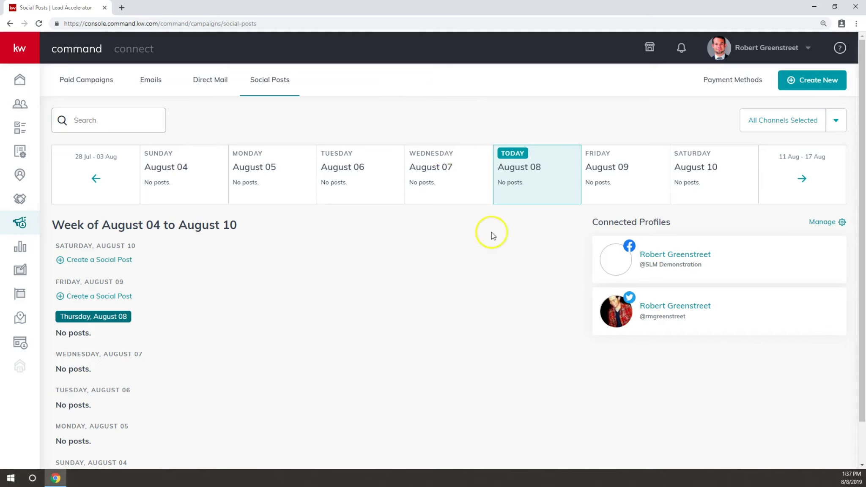
Create a new campaign of type Social Post to get a blank New Post form.
left_click(813, 80)
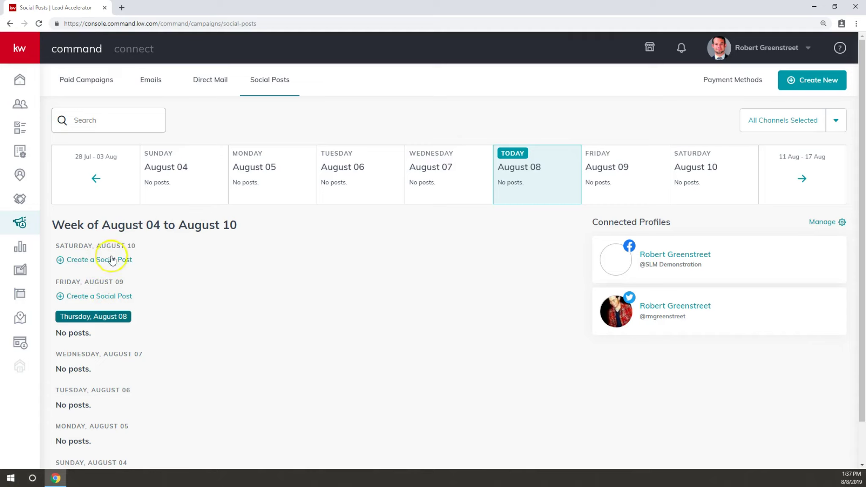
left_click(806, 81)
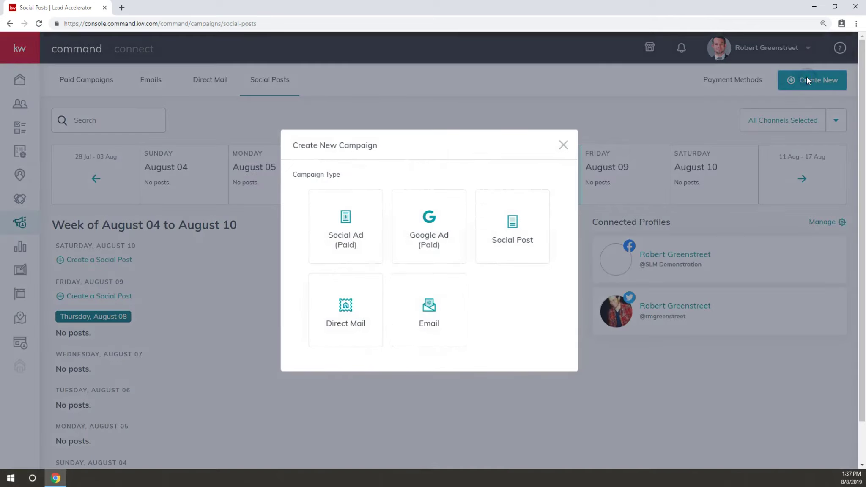
left_click(508, 232)
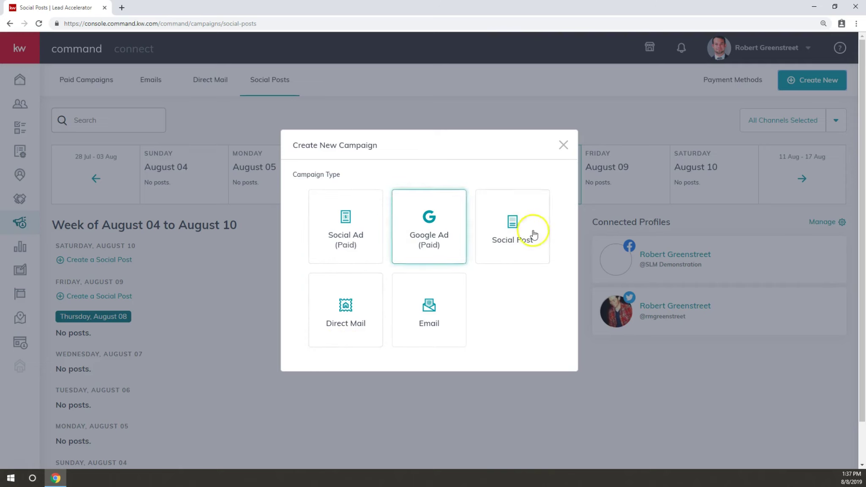
left_click(516, 231)
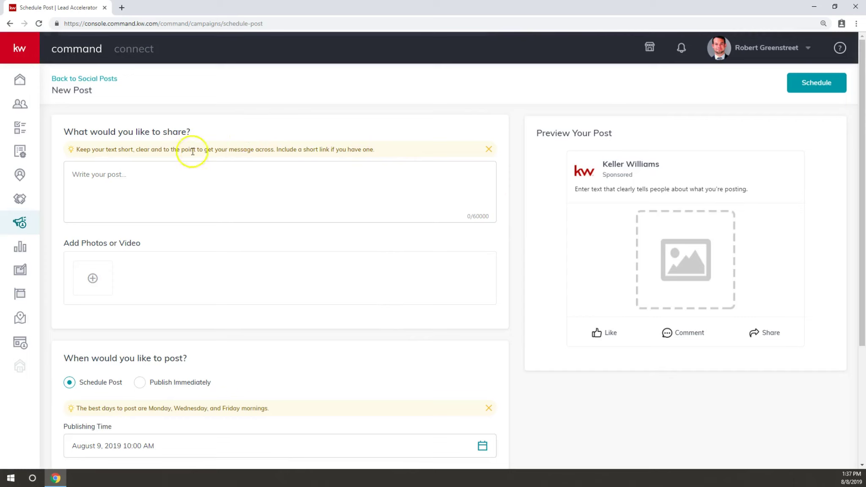
left_click(128, 175)
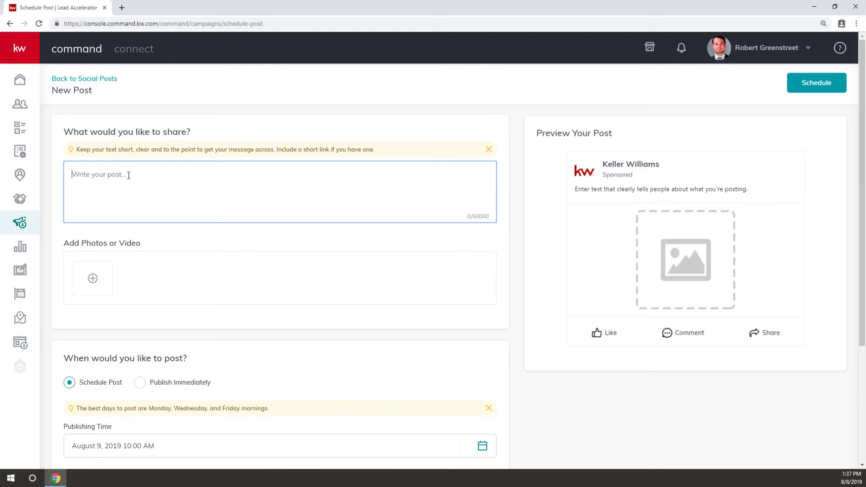
type("This is a test post")
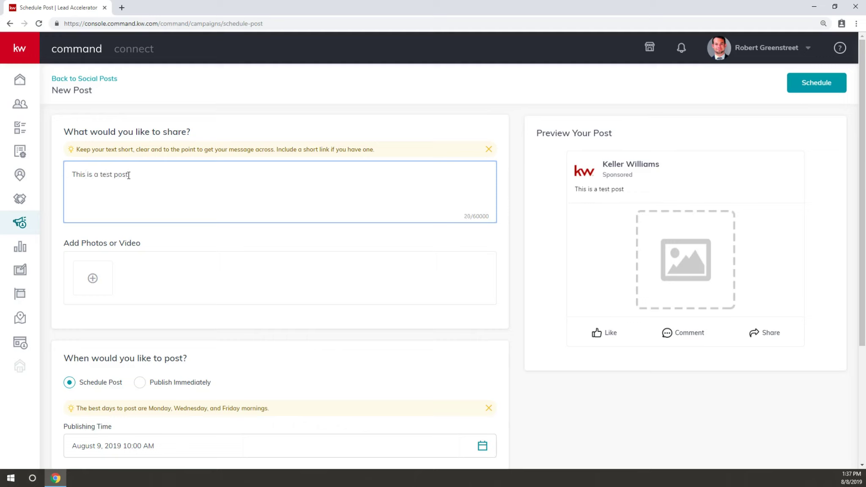
type(" www.ScottLeRoyMarketing.com")
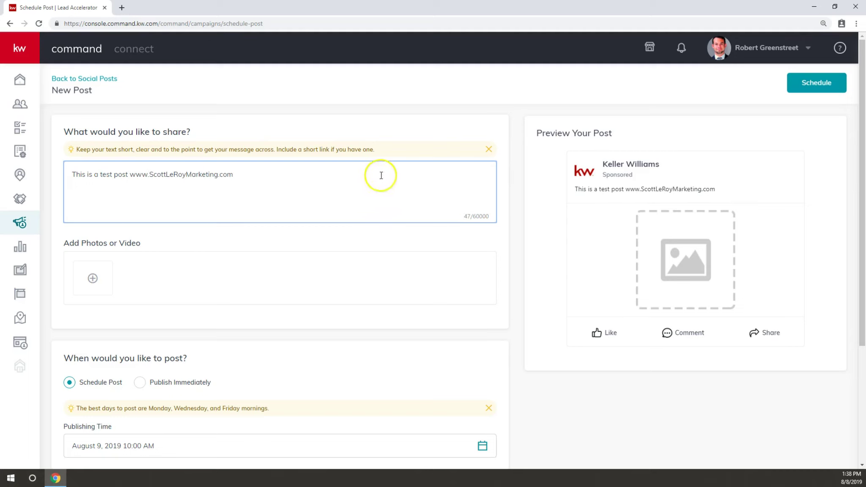
left_click_drag(471, 215, 484, 216)
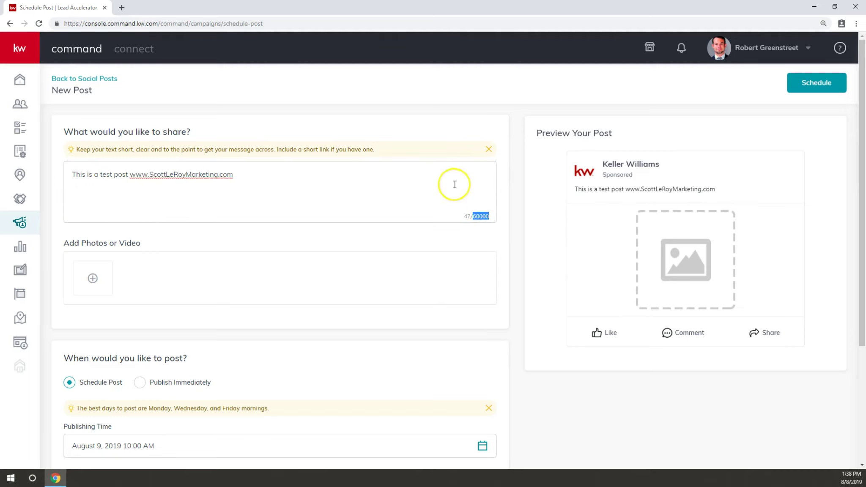
scroll(454, 183, "down", 3)
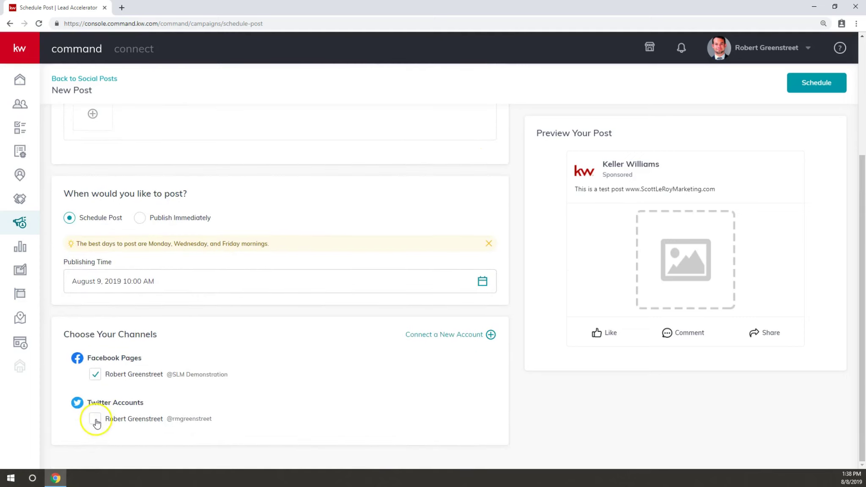
left_click(96, 420)
scroll(362, 378, "up", 3)
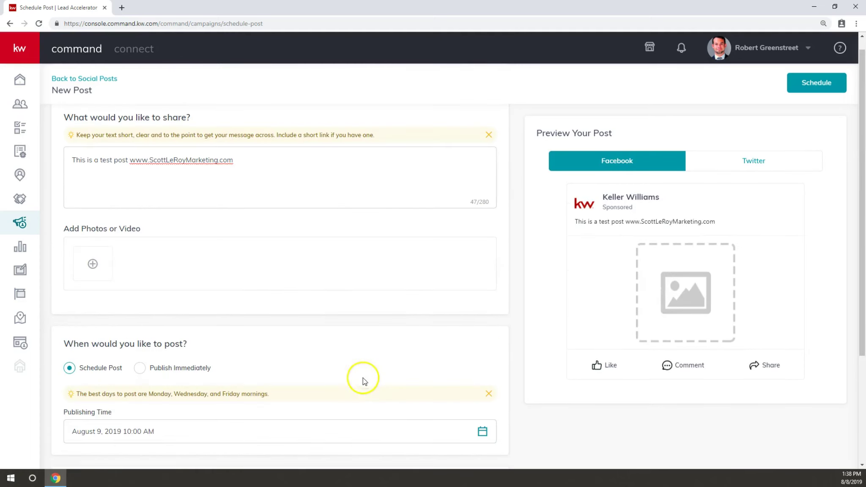
double_click(485, 202)
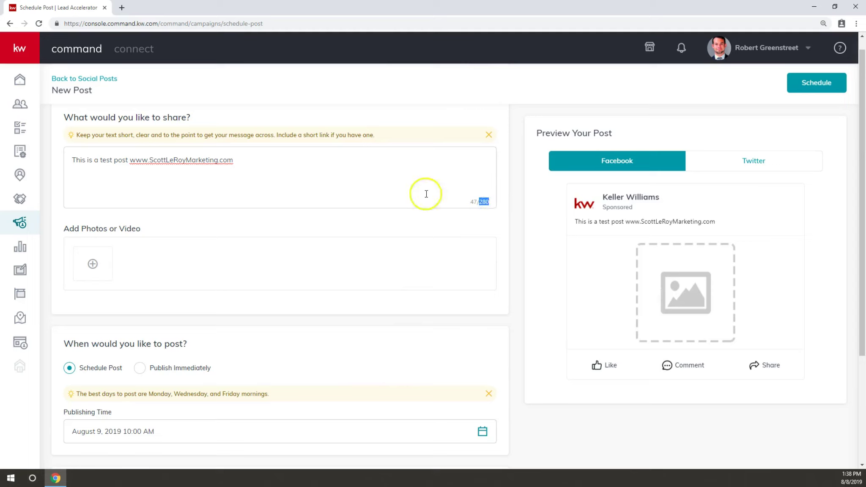
left_click_drag(253, 166, 74, 161)
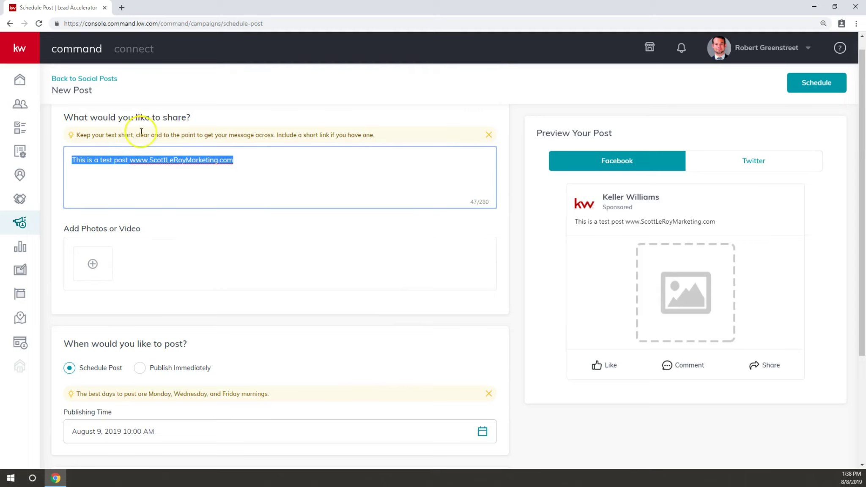
left_click_drag(136, 135, 370, 131)
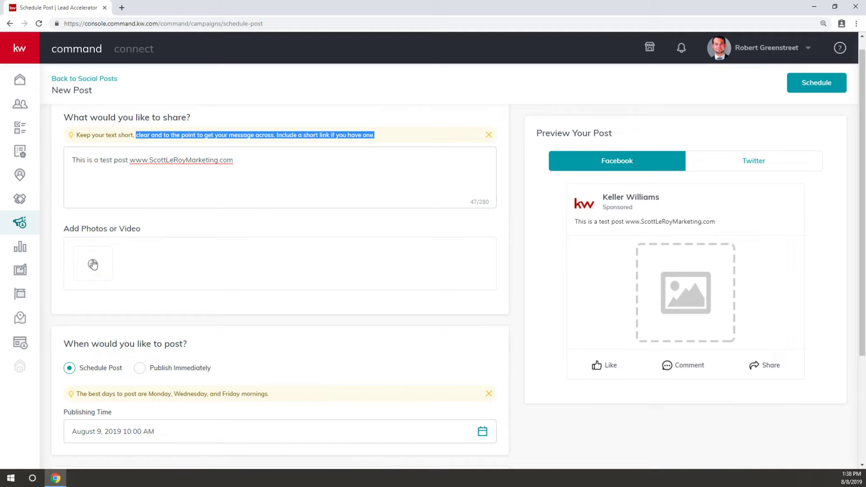
Upload the SLM logo image from the computer as the post's photo.
left_click(93, 265)
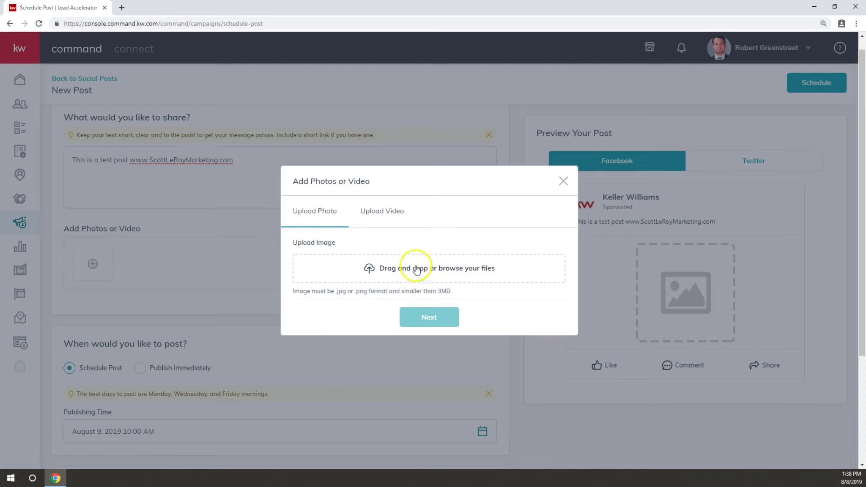
left_click(412, 276)
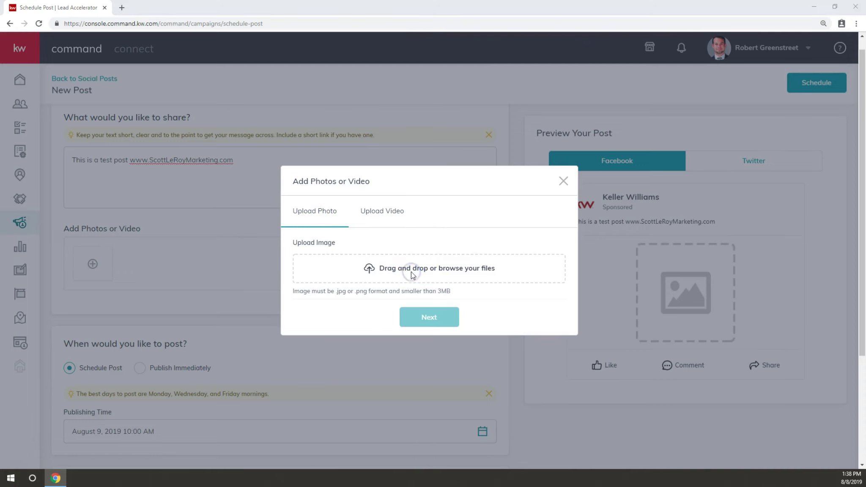
double_click(107, 70)
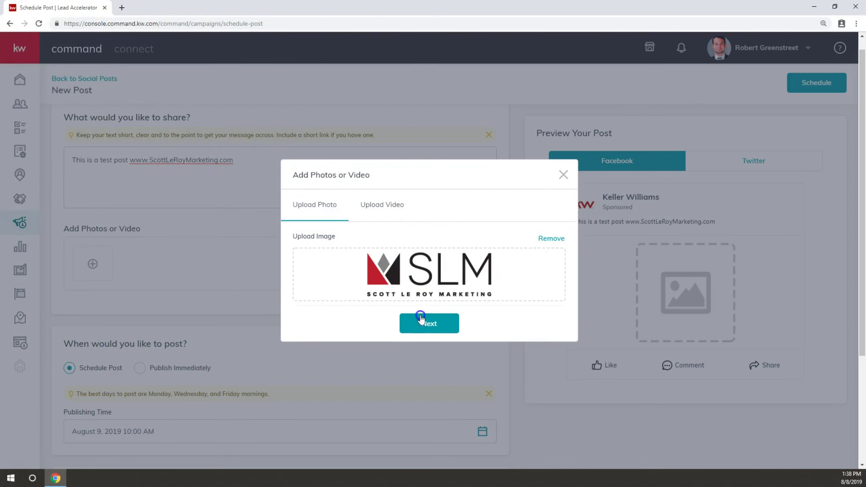
left_click(429, 323)
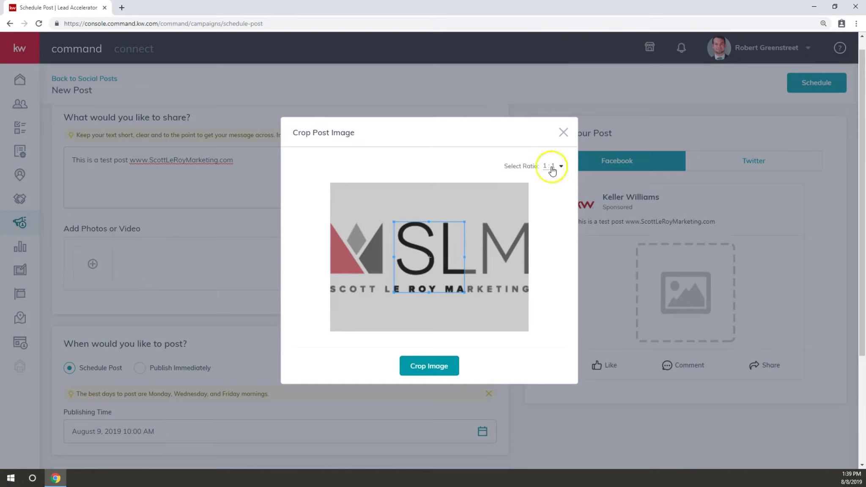
Crop the logo at a 1.91 : 1 ratio around the SLM letters.
left_click(552, 167)
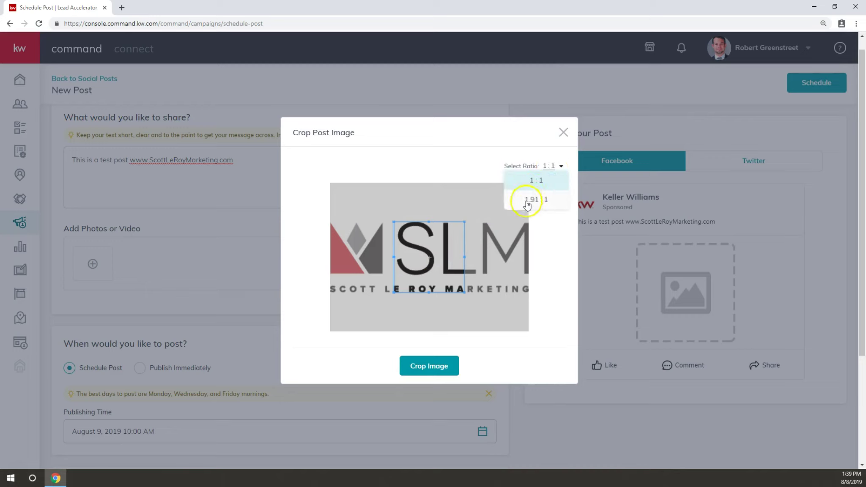
left_click(532, 201)
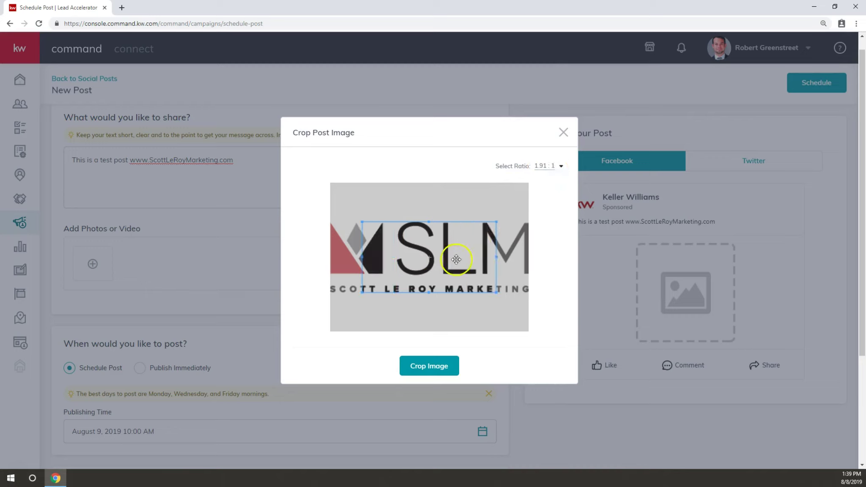
mouse_move(456, 260)
left_mouse_down()
mouse_move(381, 263)
mouse_move(484, 253)
mouse_move(413, 236)
left_mouse_up()
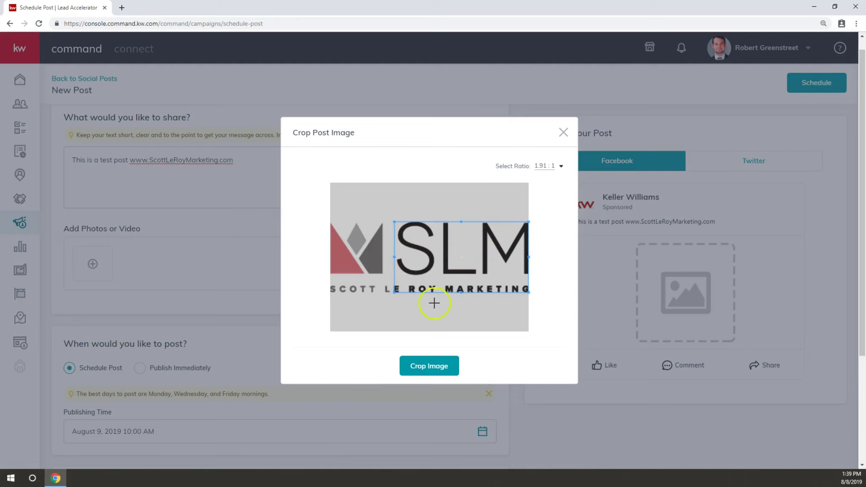
left_click(442, 367)
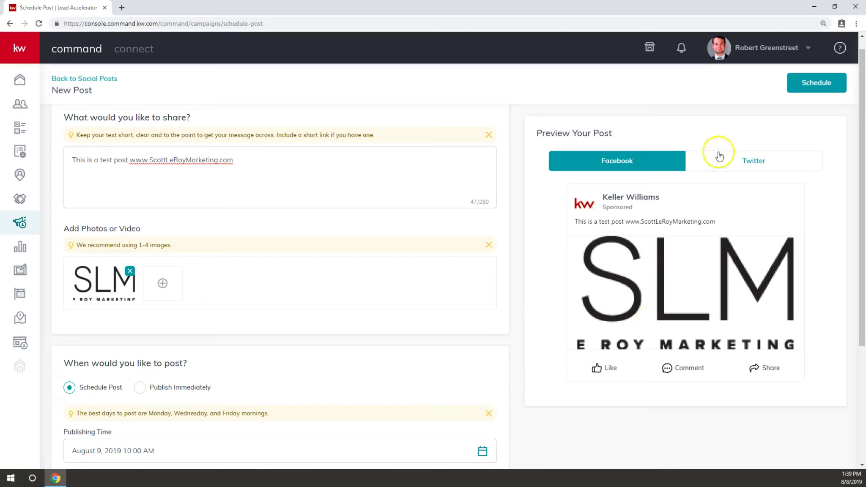
Show the Twitter preview, switching to Publish Immediately and back to Schedule Post.
left_click(725, 162)
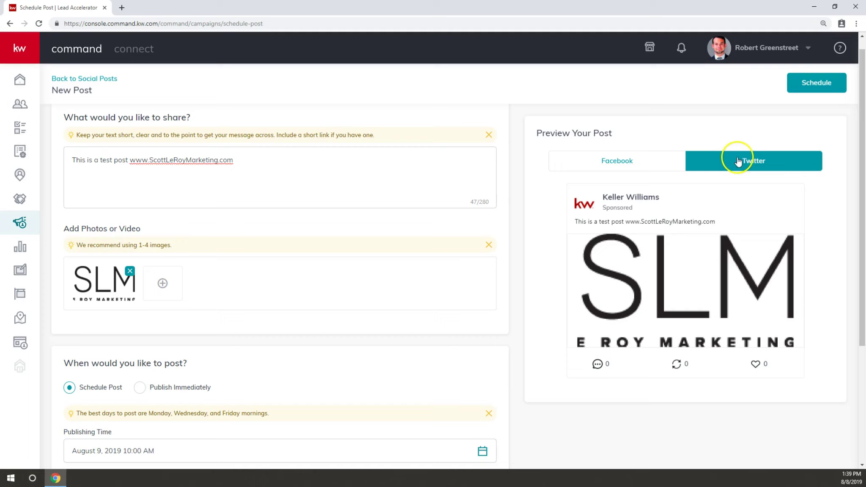
scroll(209, 250, "down", 1)
scroll(209, 250, "down", 1)
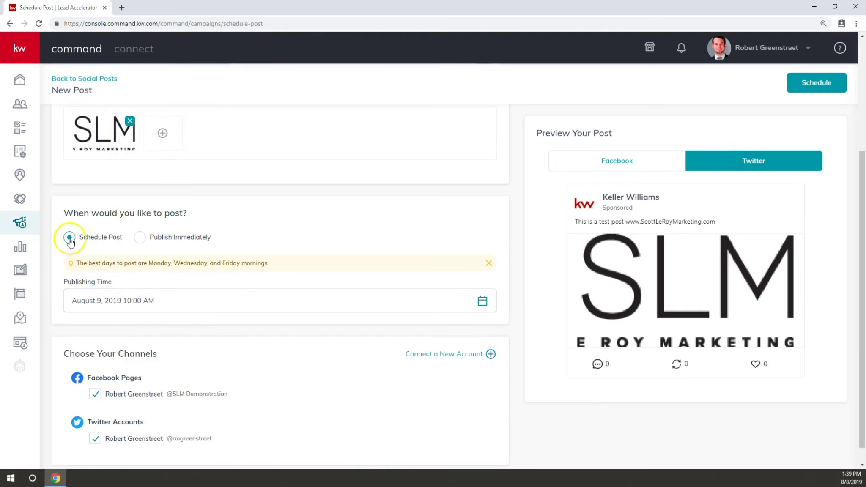
left_click(139, 240)
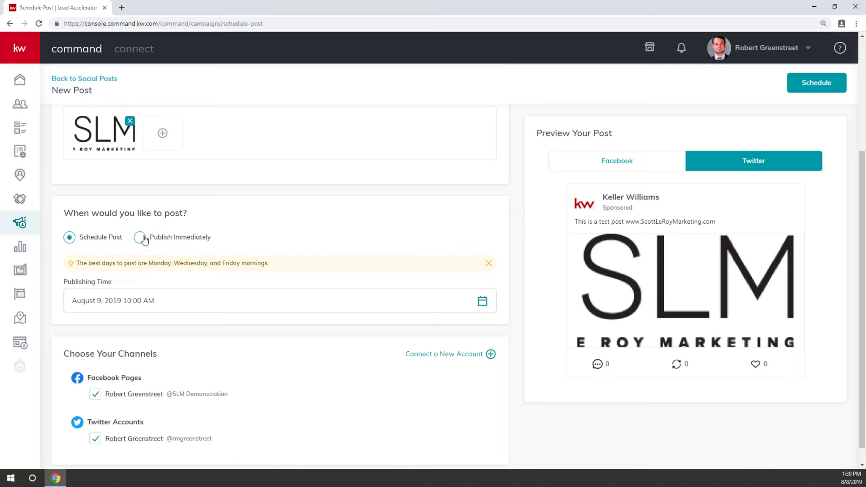
left_click(140, 238)
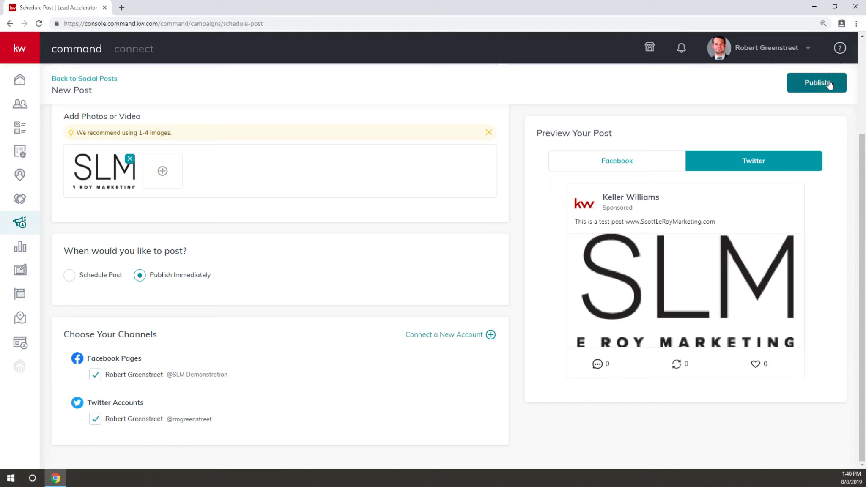
left_click(69, 275)
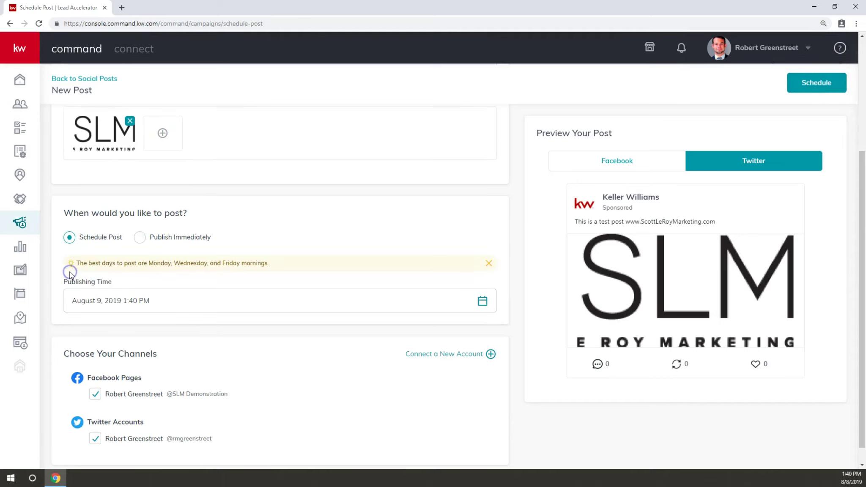
left_click_drag(78, 263, 269, 261)
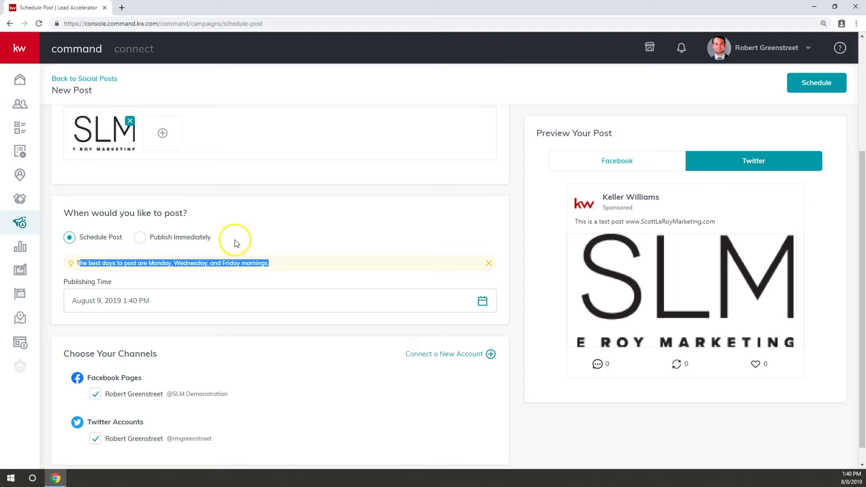
Change the publishing time to 9 AM, giving August 9, 2019, 9:40 AM.
left_click(280, 308)
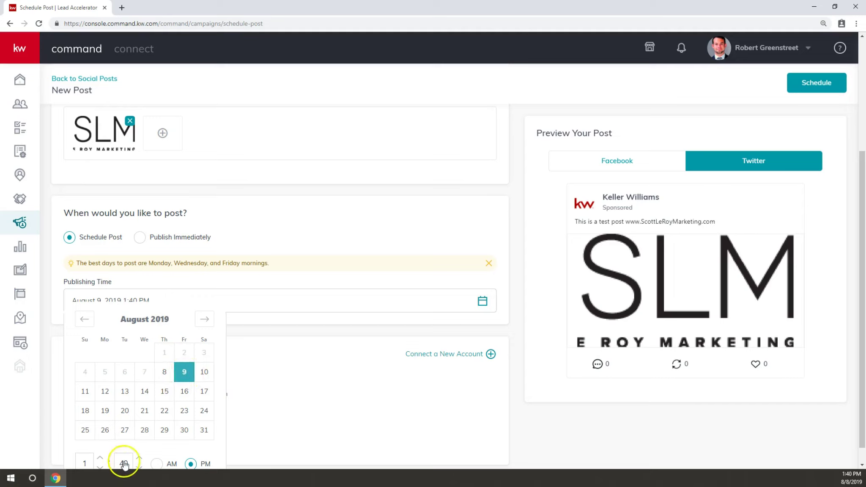
left_click(100, 458)
left_click(100, 457)
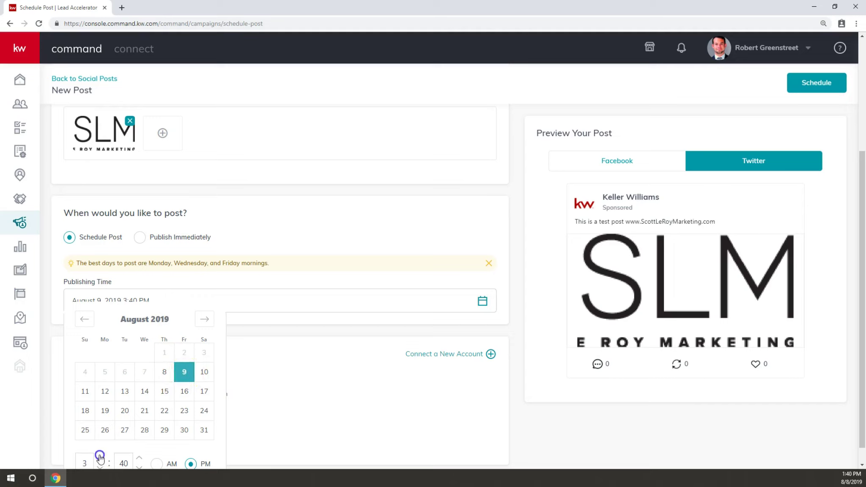
left_click(100, 458)
left_click(100, 457)
left_click(99, 457)
left_click(157, 464)
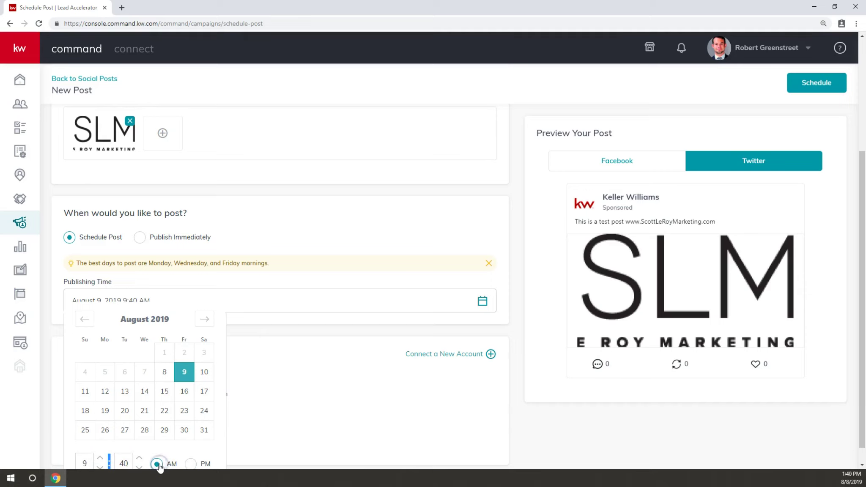
scroll(173, 426, "down", 1)
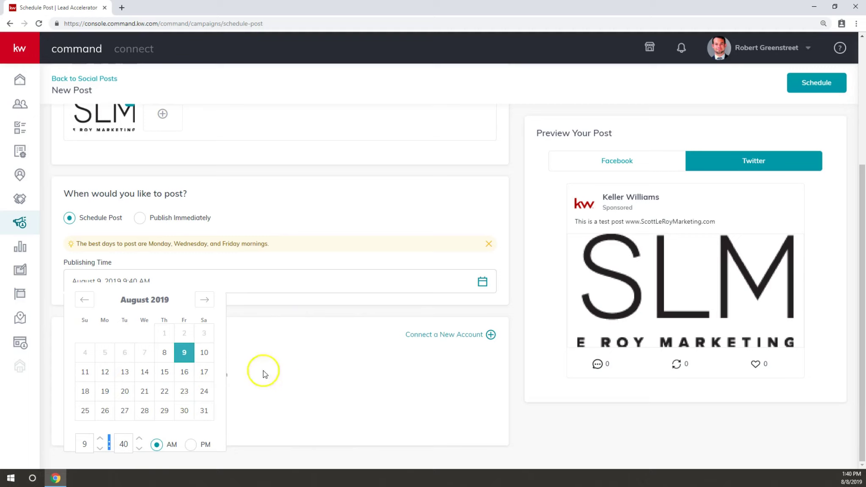
left_click(284, 364)
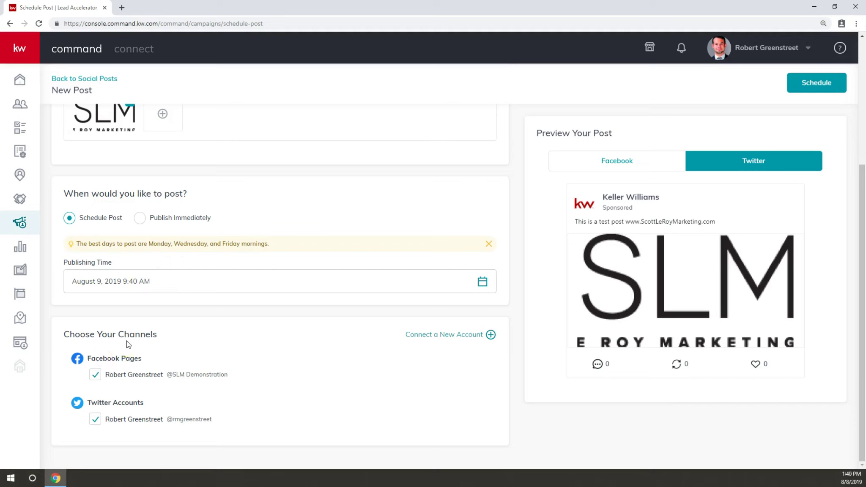
Schedule the post and confirm it in the Confirmation dialog.
left_click(805, 81)
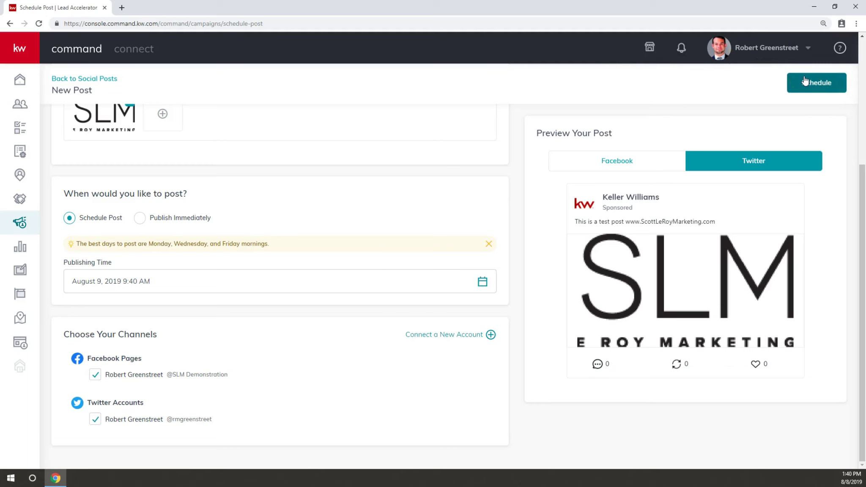
left_click(804, 81)
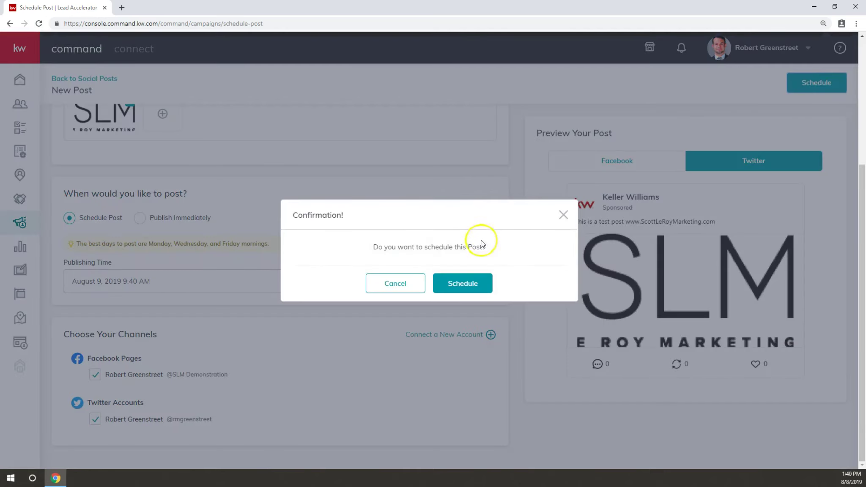
left_click(463, 278)
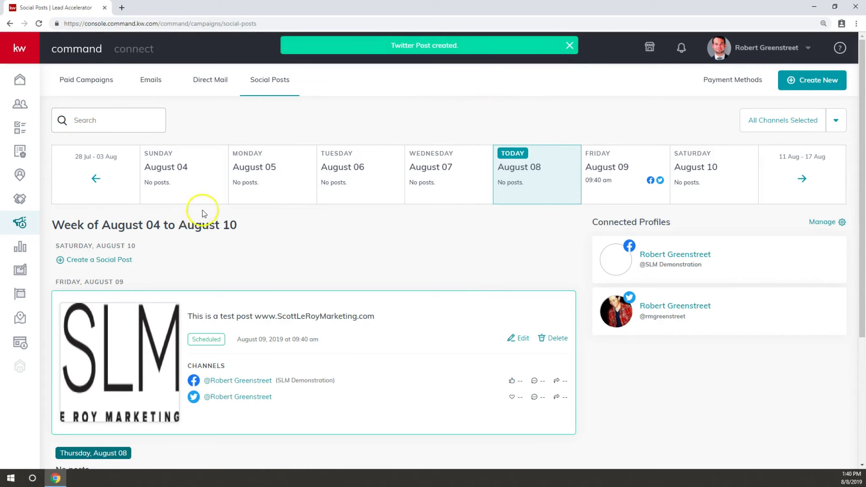
scroll(163, 226, "down", 2)
left_click_drag(122, 208, 51, 205)
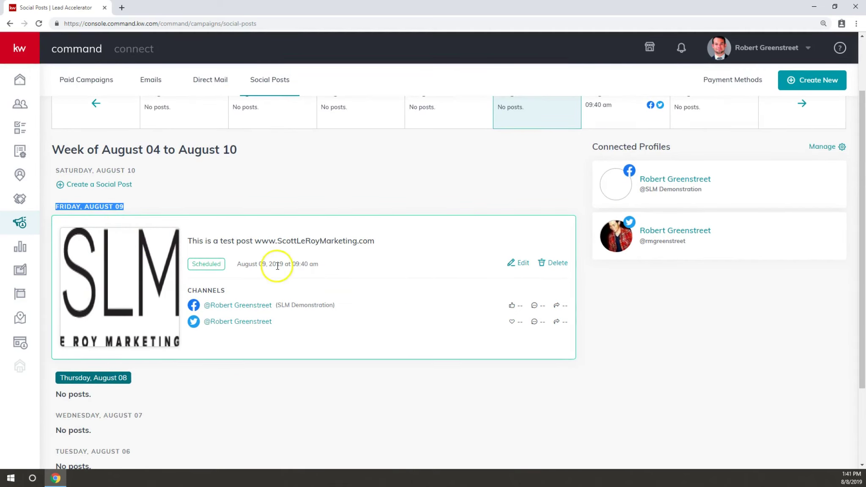
scroll(286, 279, "up", 2)
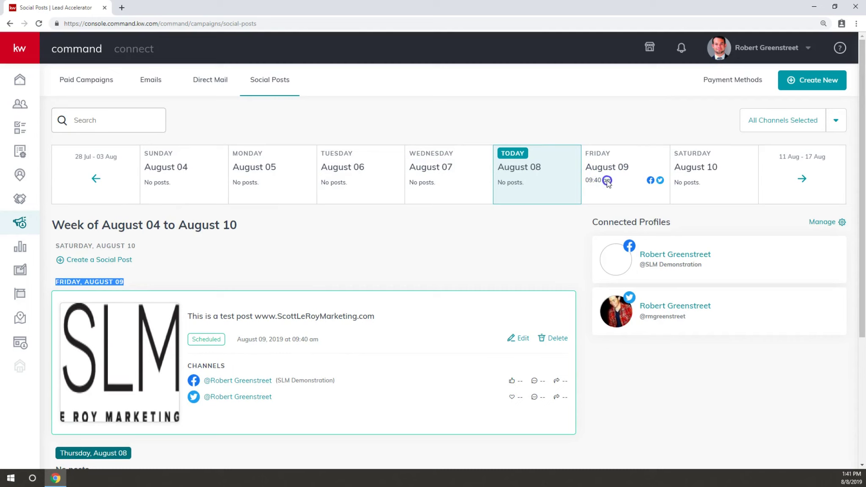
scroll(601, 179, "down", 1)
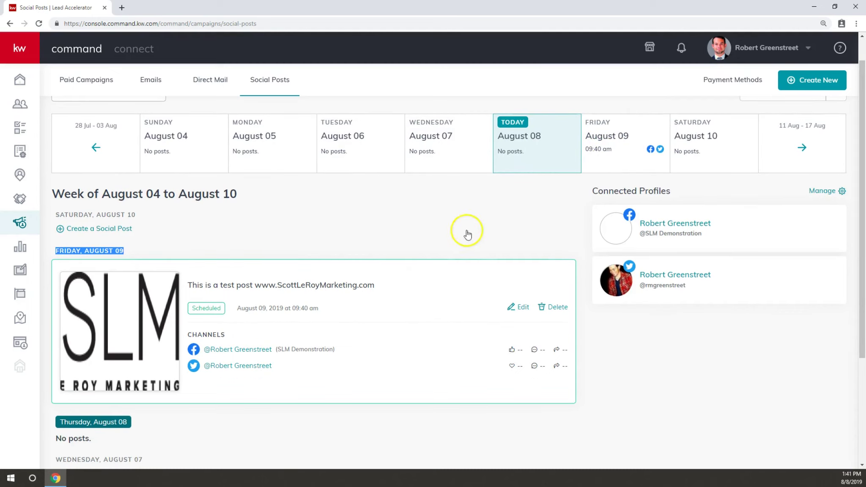